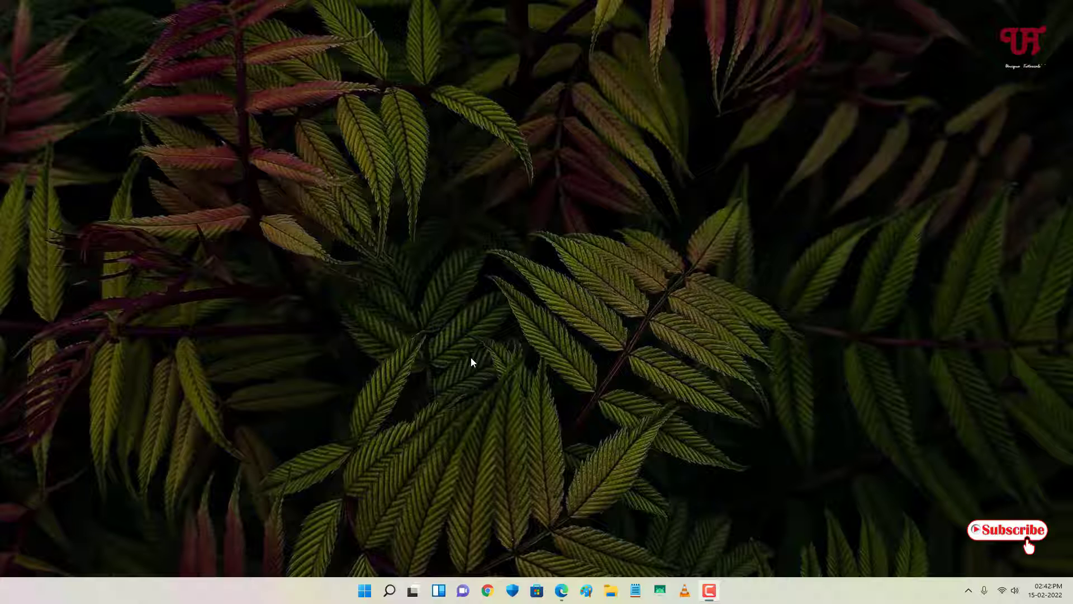
Open a blank Notepad window, nudge it slightly down and right, then close it
left_click(641, 598)
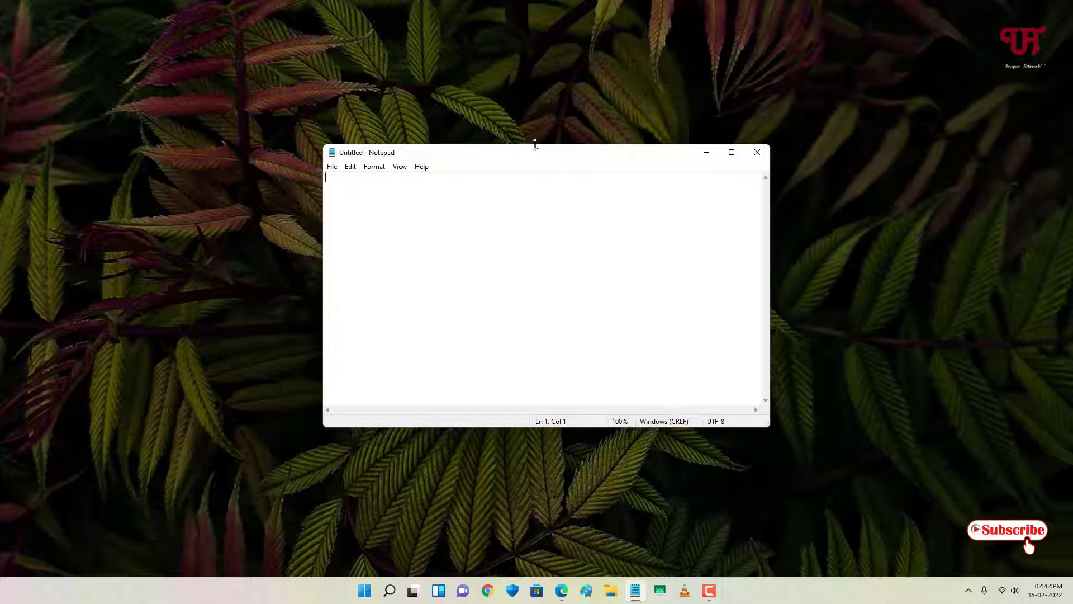
left_click_drag(536, 157, 510, 171)
right_click(613, 170)
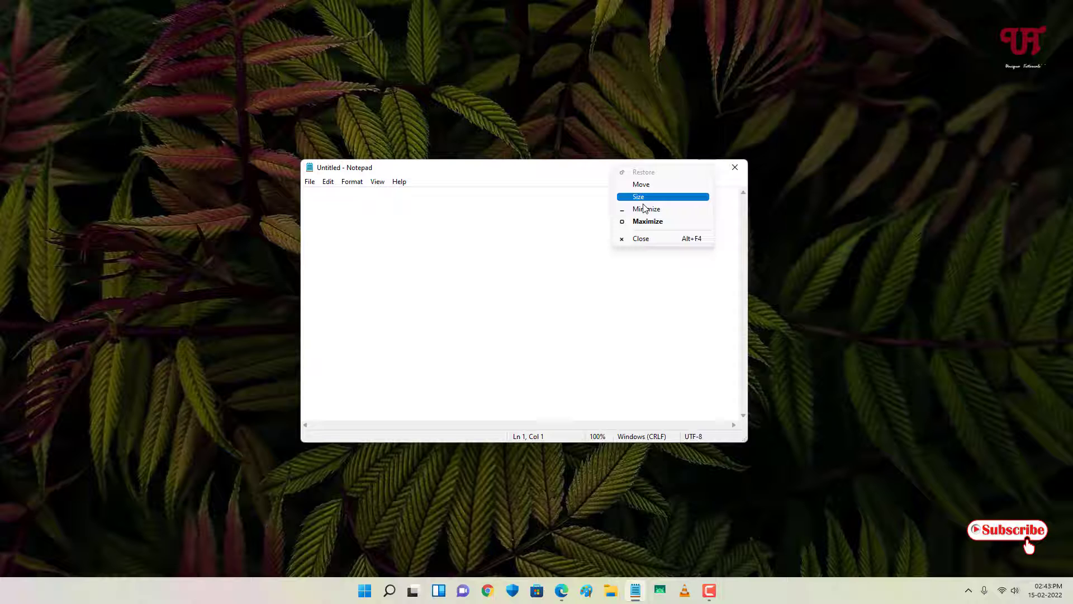
left_click(536, 169)
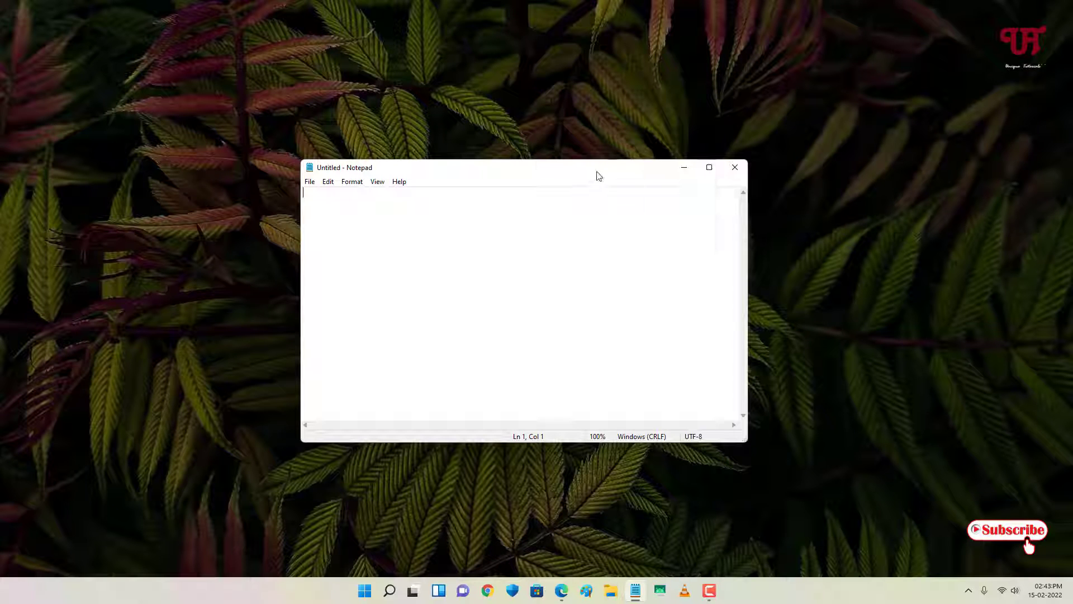
left_click_drag(598, 176, 624, 183)
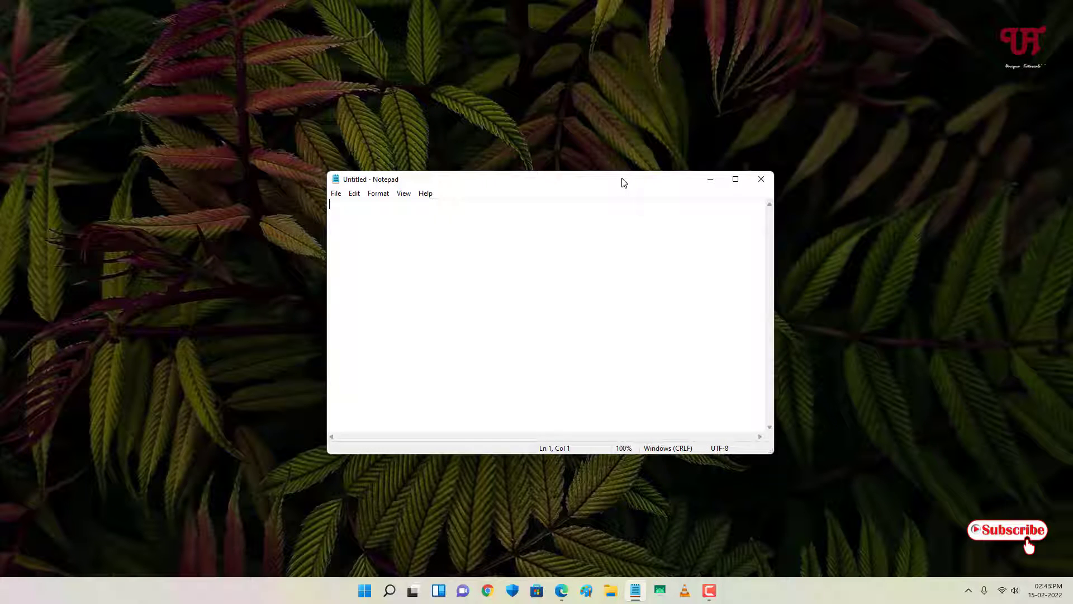
left_click(757, 180)
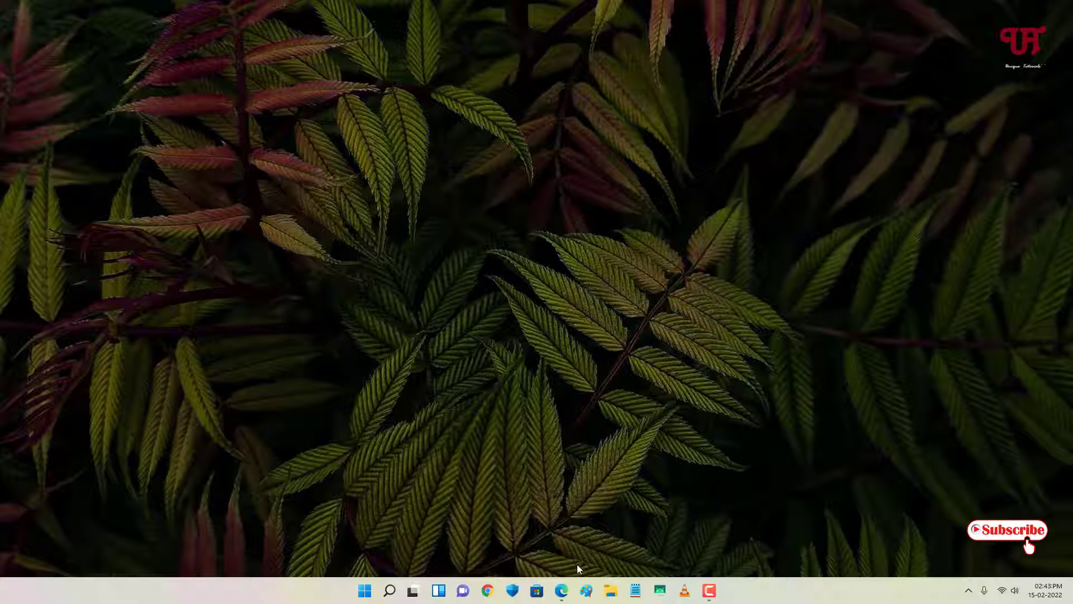
Bring up Edge's Google results for DeskPins and scroll down through the listed sites
left_click(561, 590)
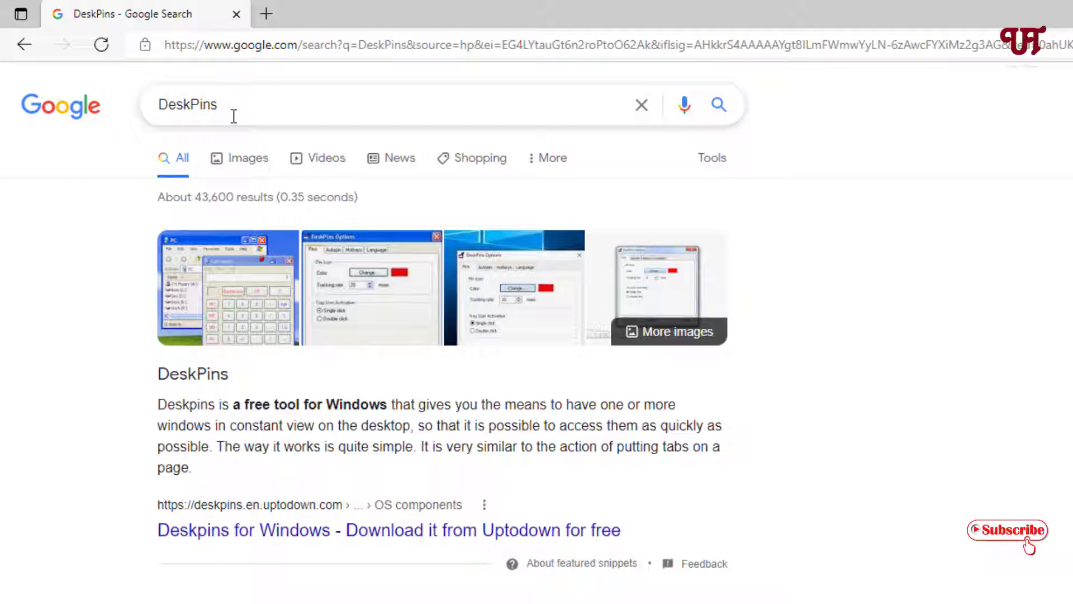
scroll(273, 520, "down", 2)
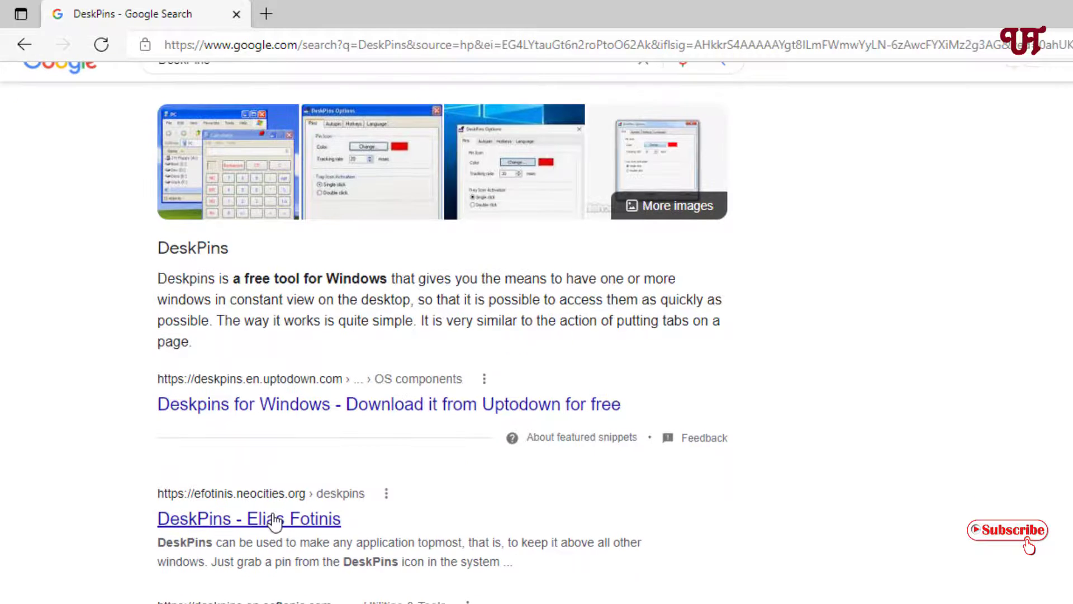
scroll(274, 520, "down", 4)
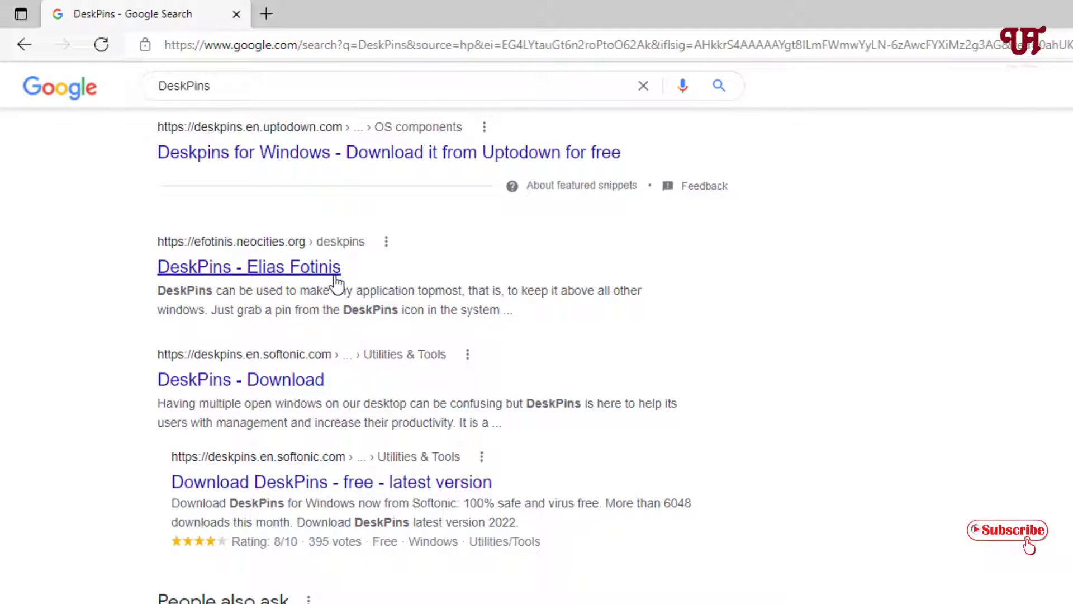
Open the 'DeskPins - Elias Fotinis' page and download DeskPins-1.32-setup.exe
left_click(266, 275)
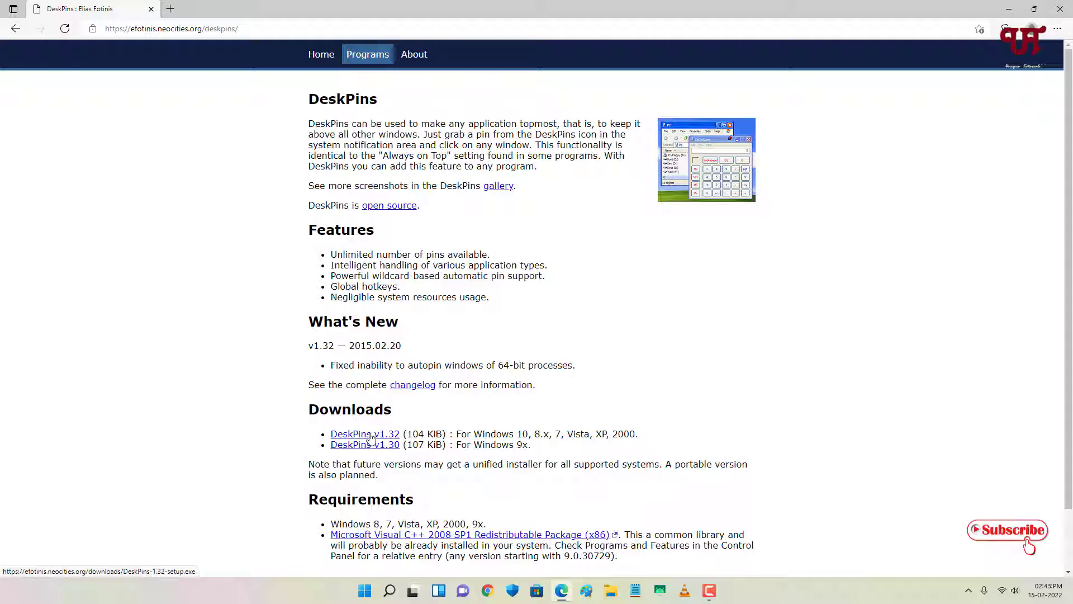
left_click(371, 438)
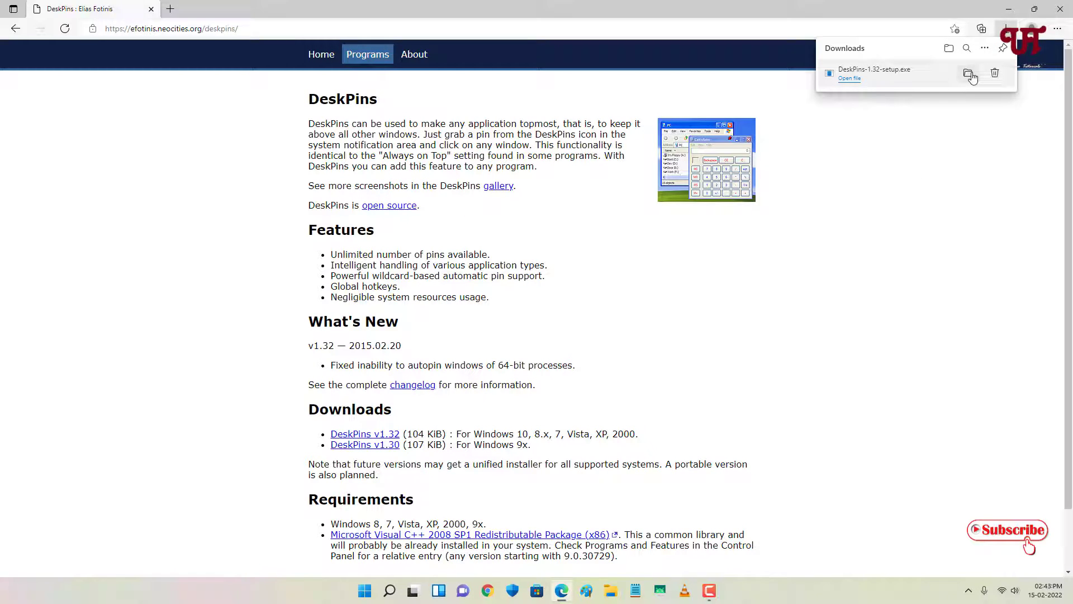
Run DeskPins-1.32-setup from Downloads with default components and folder, then close the finished installer
left_click(971, 75)
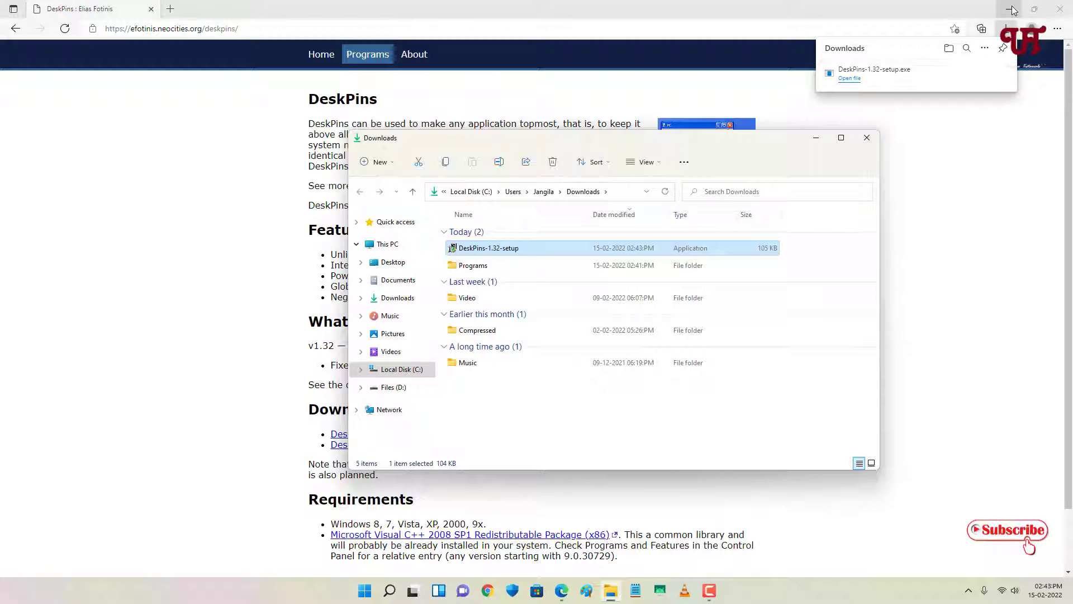
left_click(1012, 10)
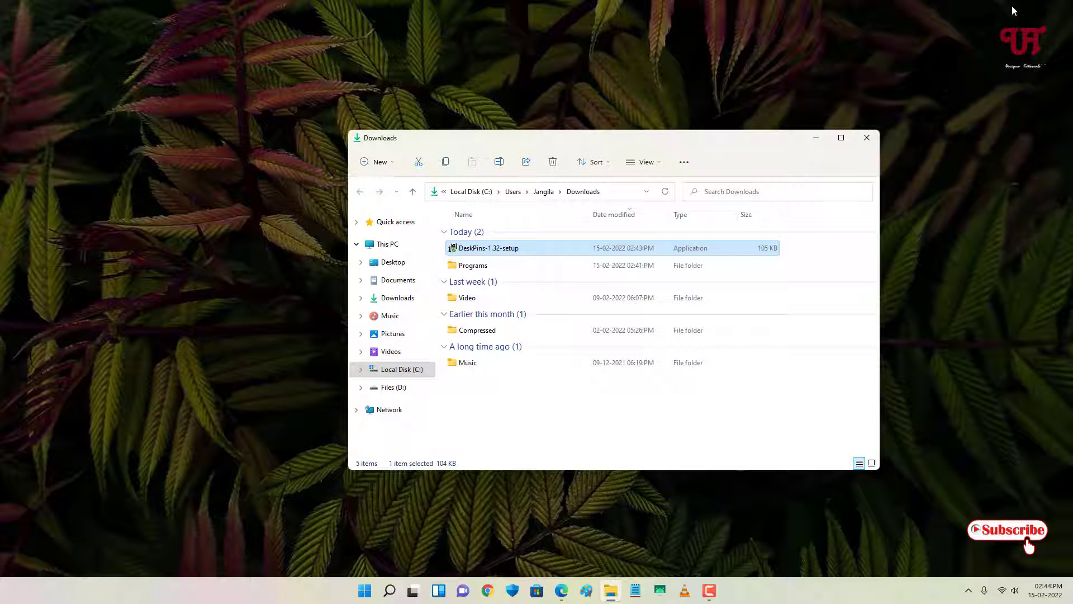
double_click(488, 249)
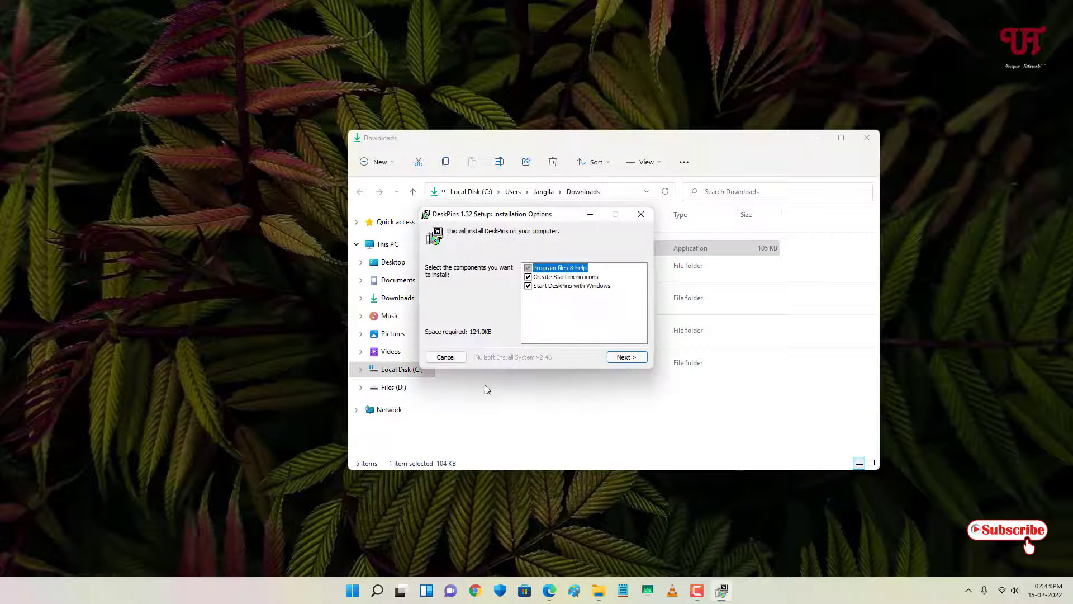
left_click(626, 357)
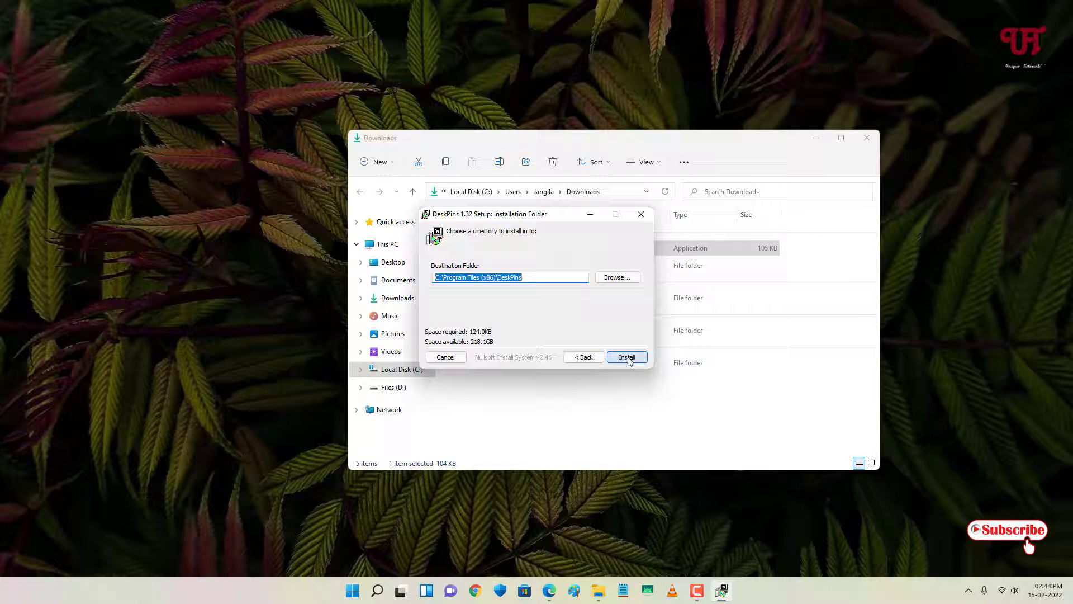
left_click(627, 357)
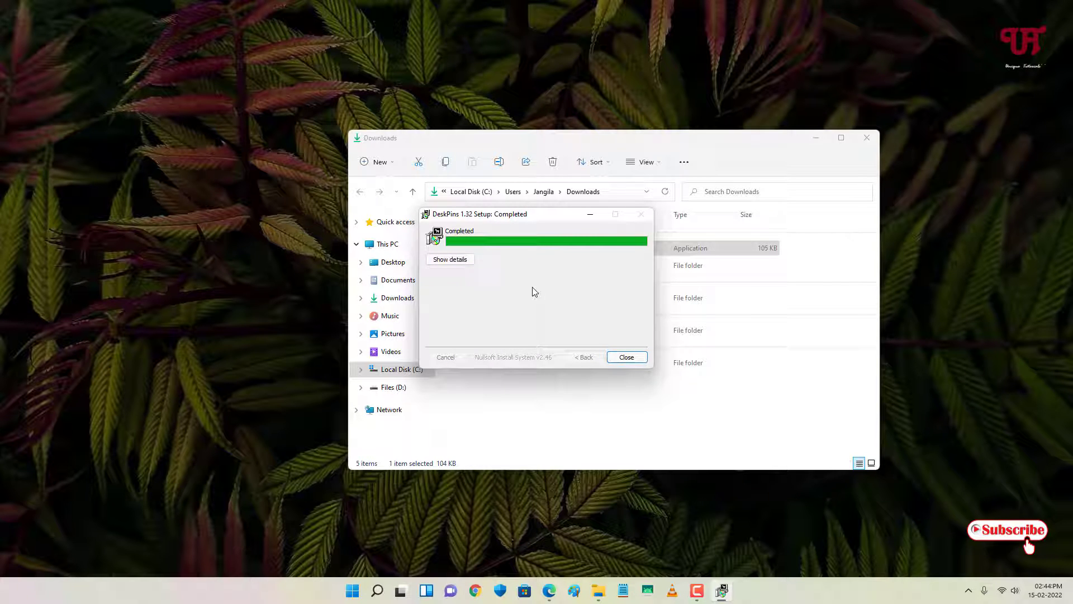
left_click(625, 358)
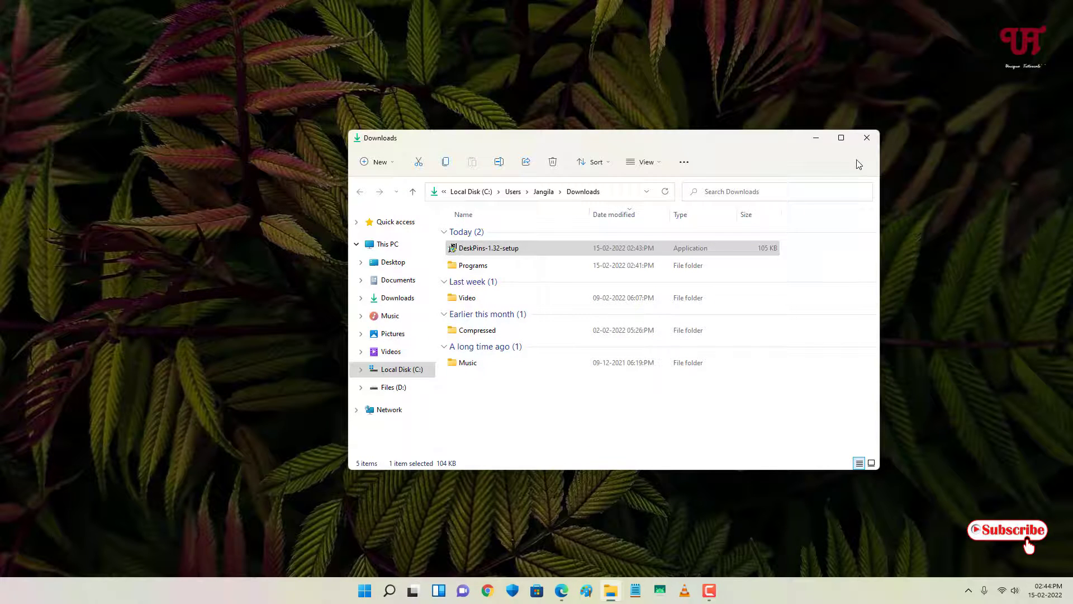
Close the Downloads folder, then search 'deskpins' in the Start menu and launch it
left_click(867, 140)
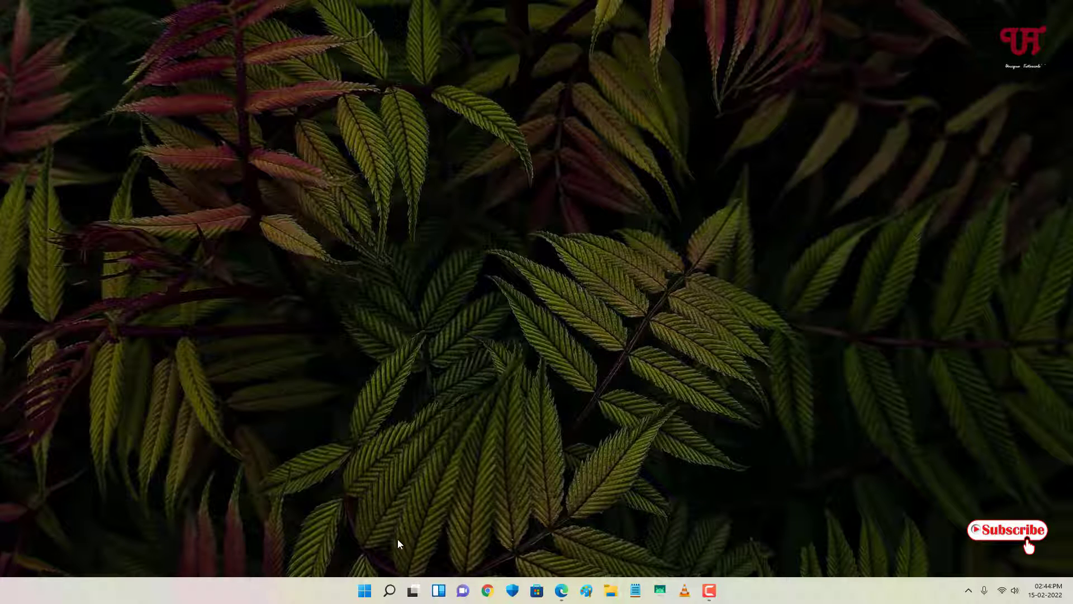
left_click(366, 590)
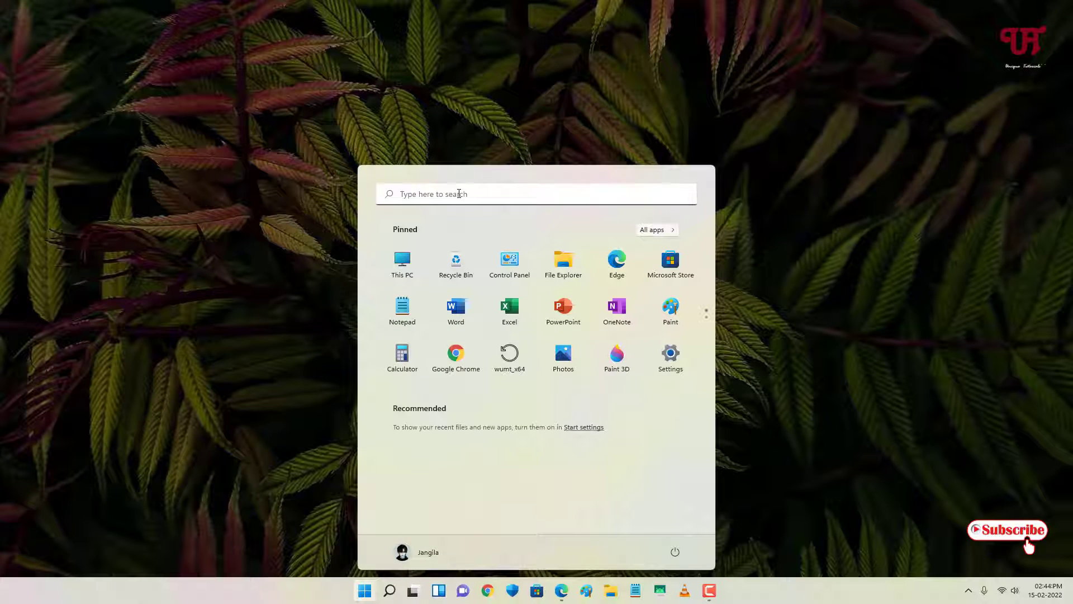
left_click(459, 194)
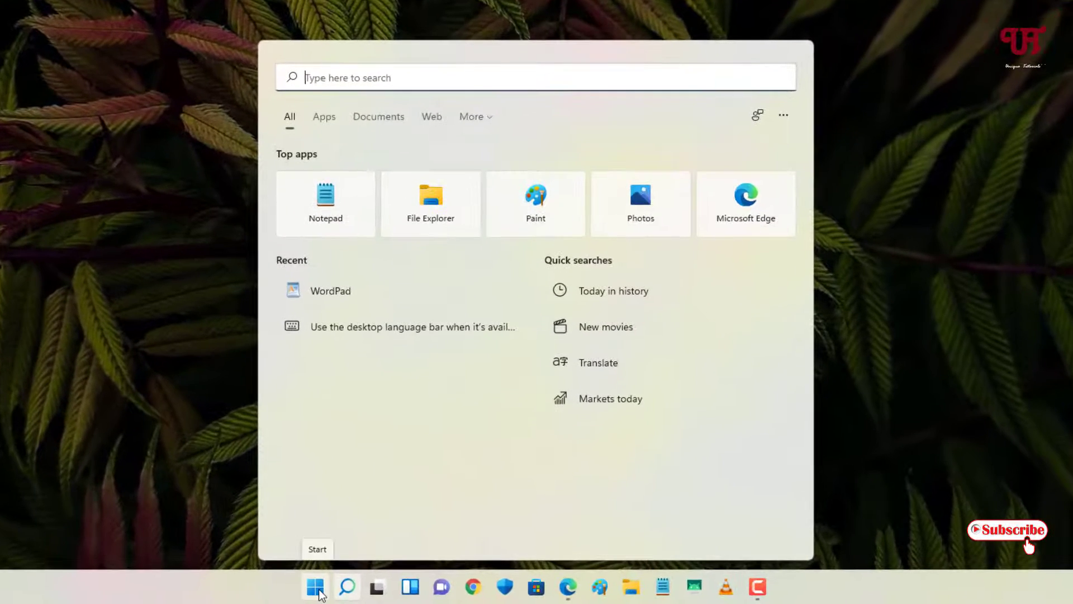
type("deskpins")
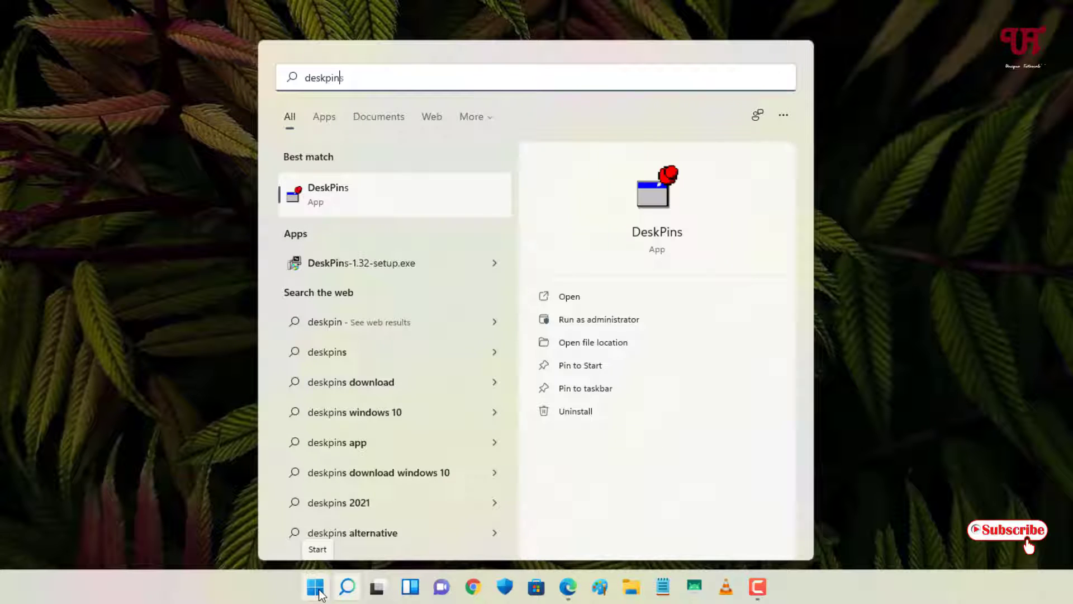
left_click(333, 202)
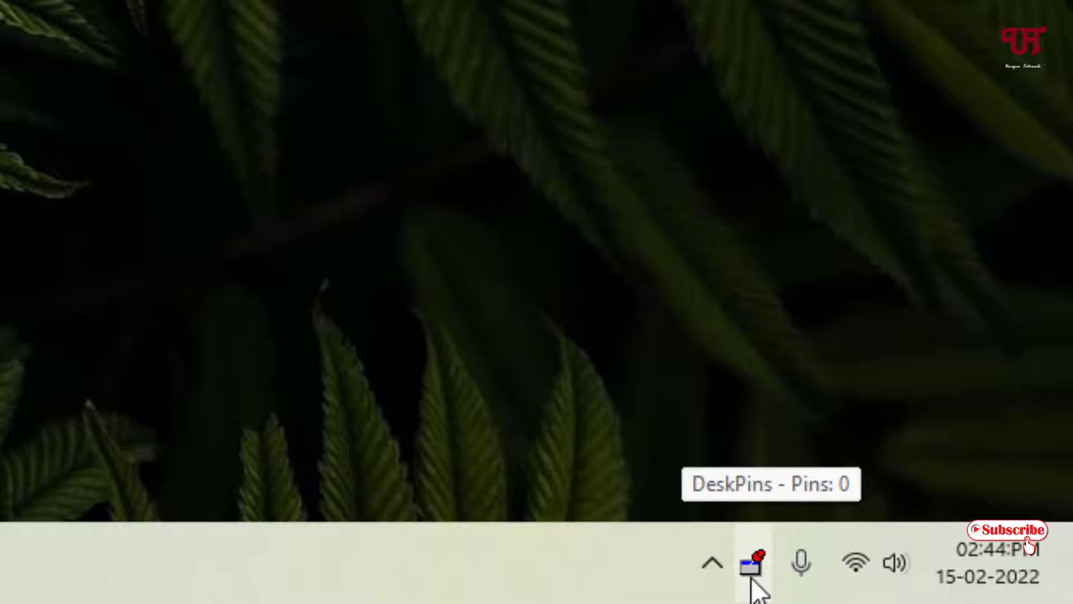
Open DeskPins Options from the tray and browse the Autopin, Language and Pin tabs, ending on Hotkeys
right_click(753, 582)
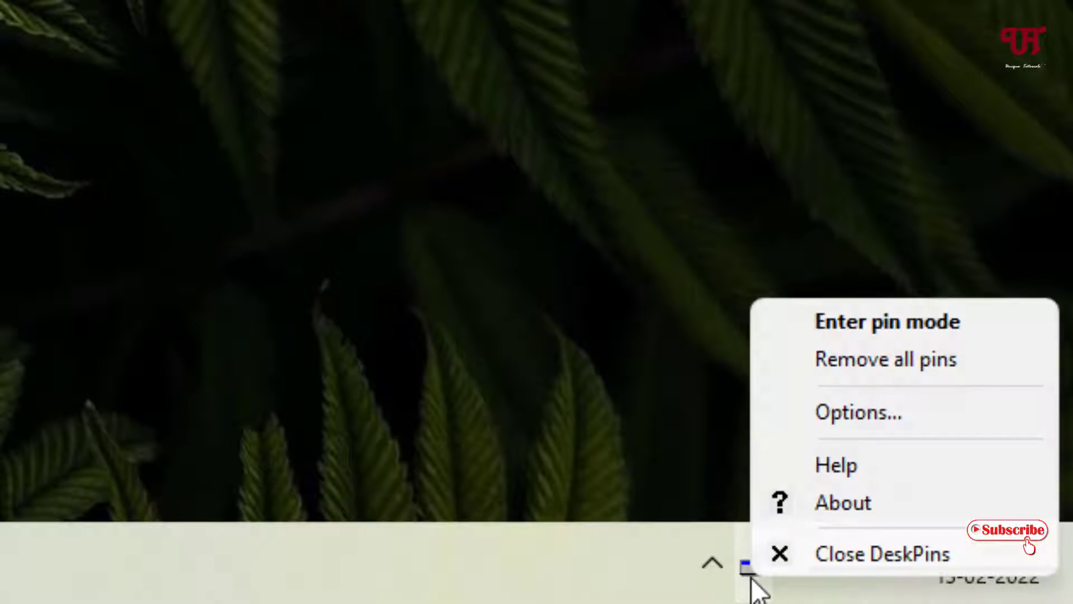
left_click(870, 418)
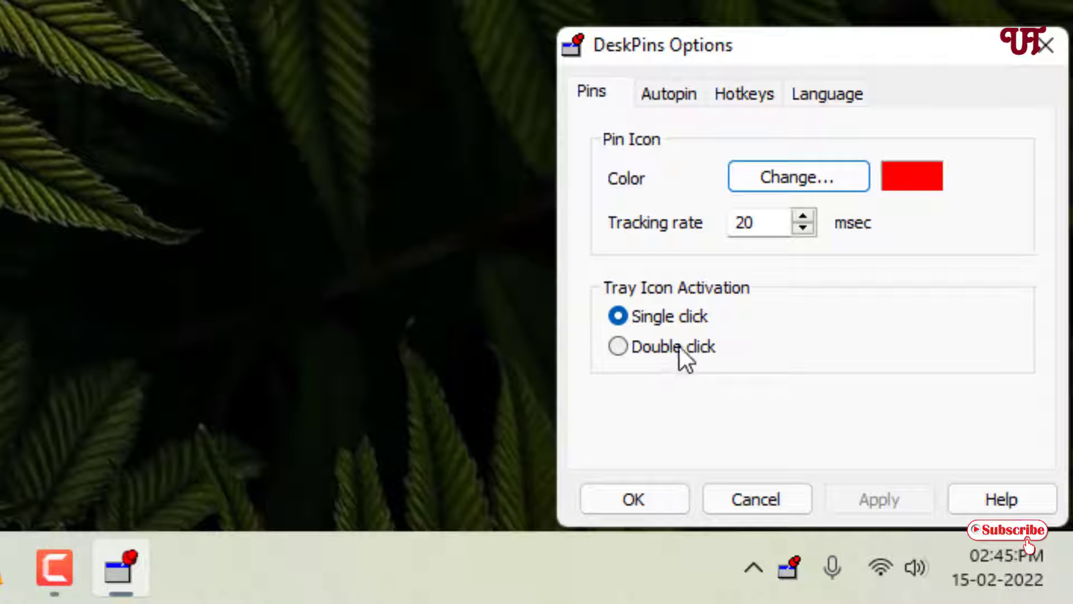
left_click(669, 93)
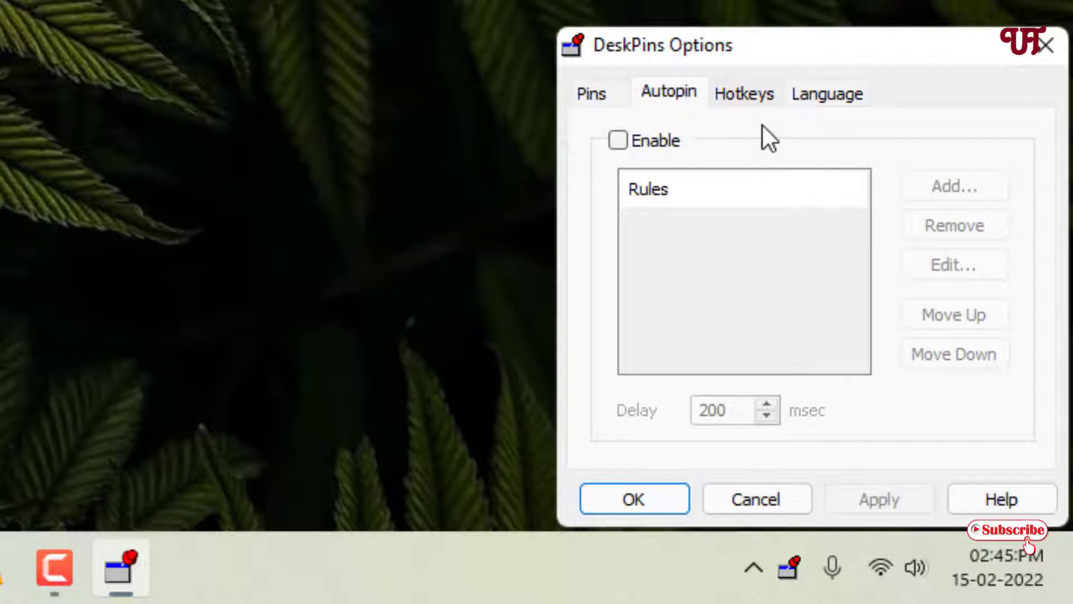
left_click(743, 95)
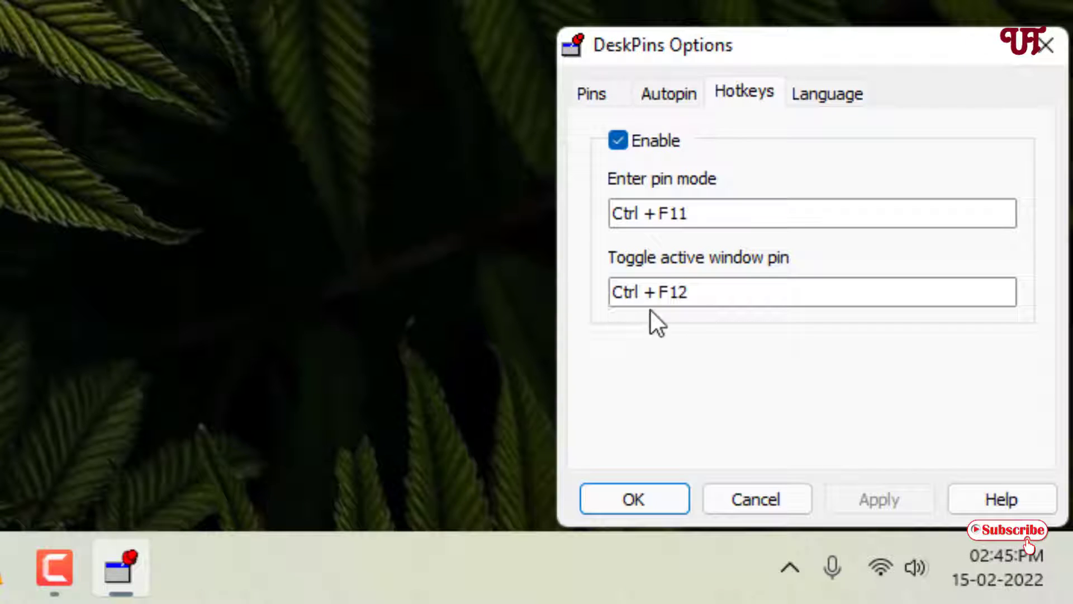
left_click(819, 105)
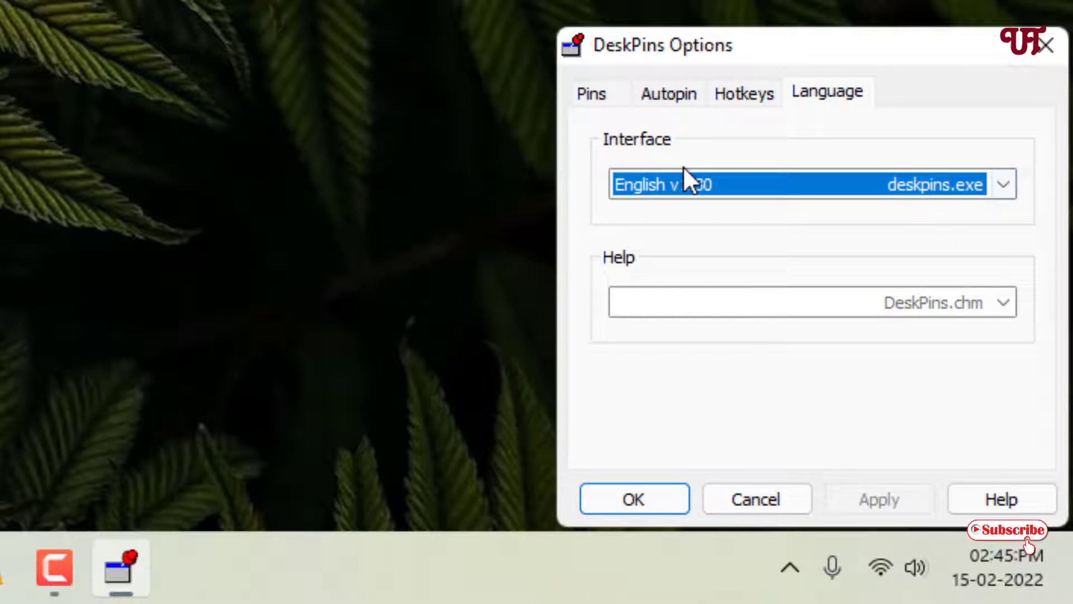
left_click(594, 91)
left_click(739, 90)
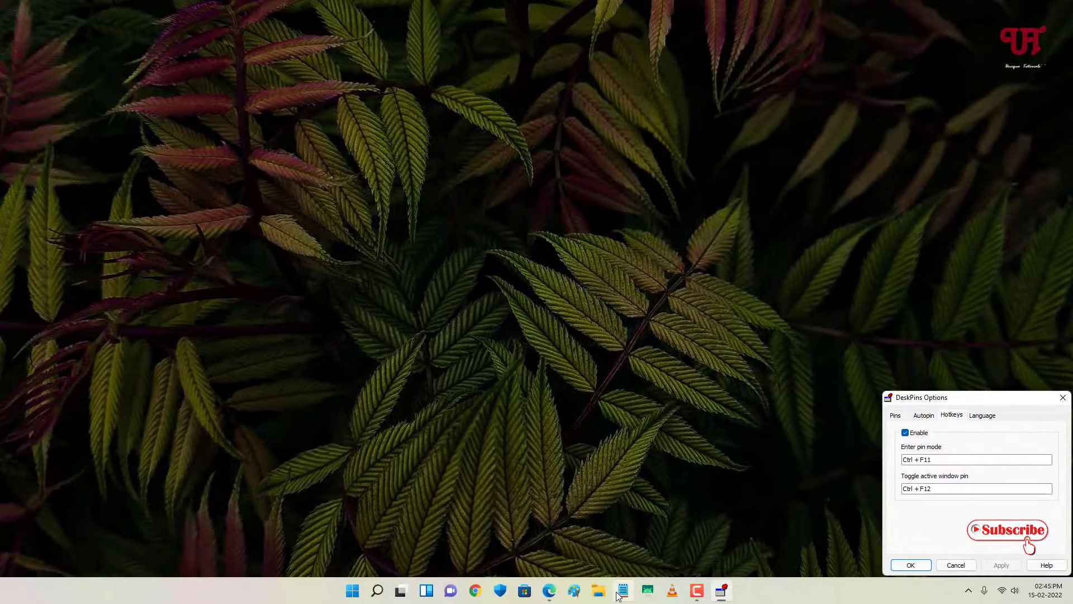
Open Notepad, pin it on top with Ctrl+F11 and its title bar, then move it up-left
left_click(619, 592)
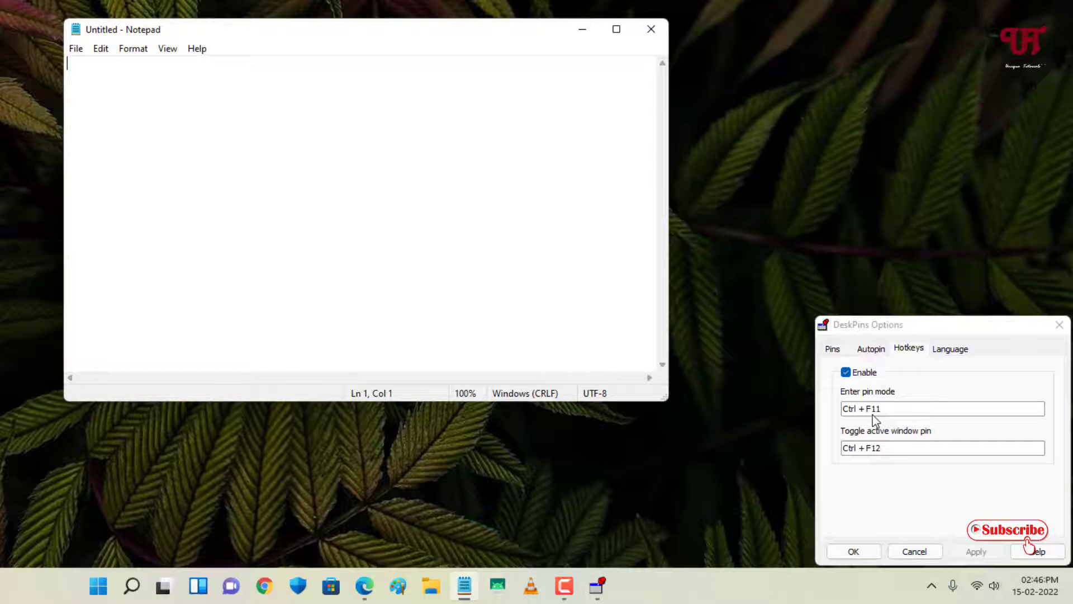
left_click(873, 414)
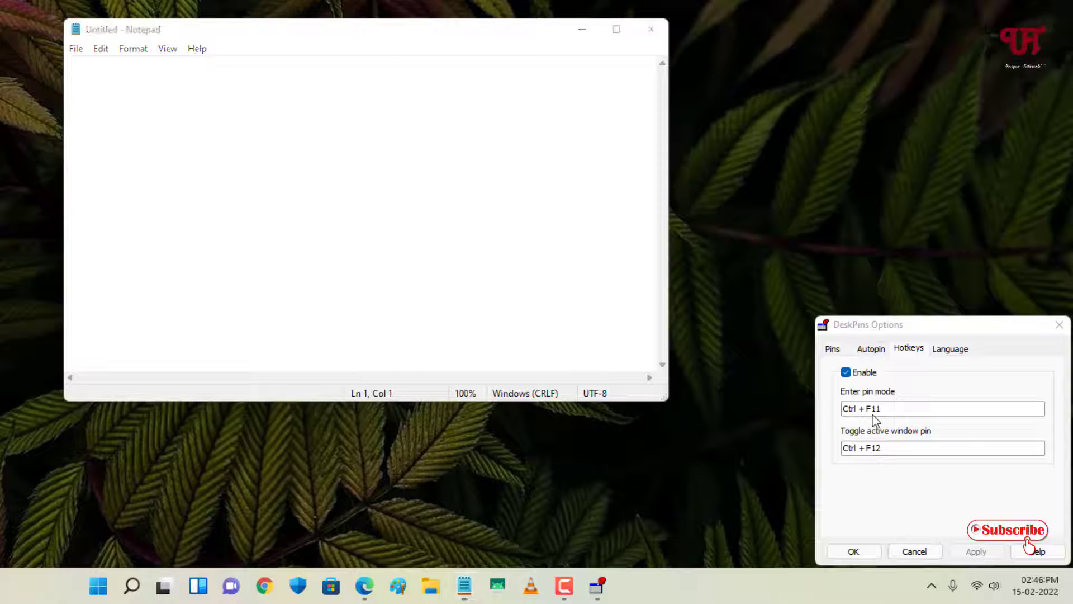
key("ctrl+F11")
left_click(552, 29)
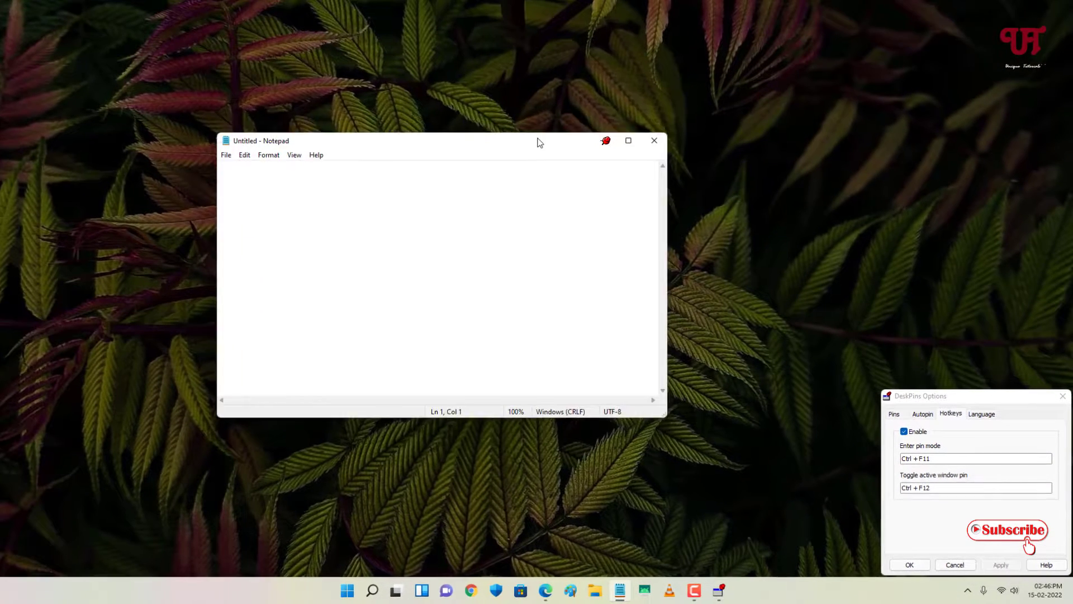
left_click_drag(539, 143, 509, 100)
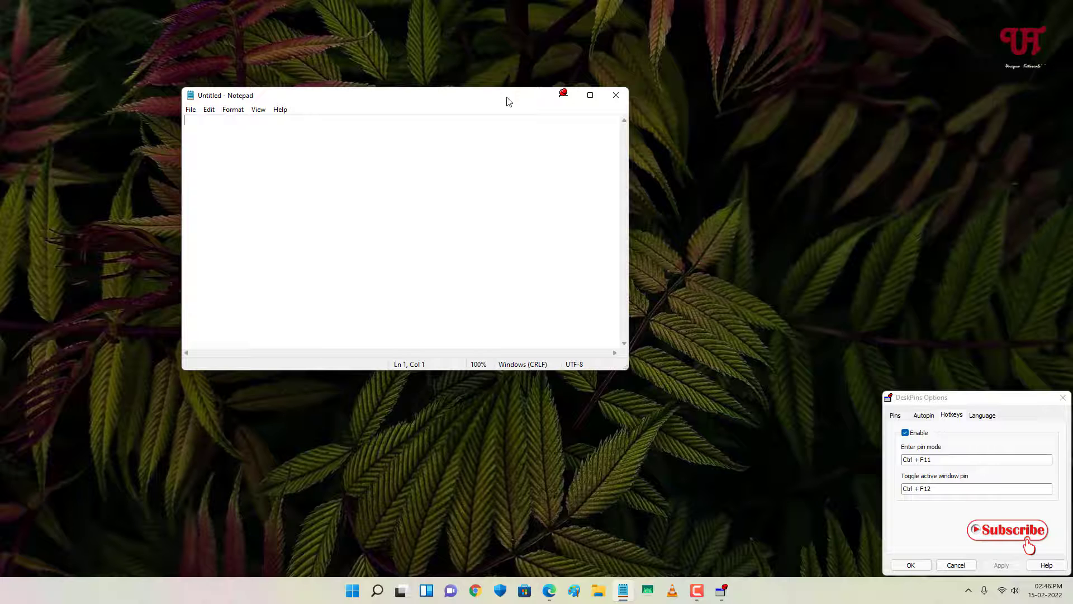
Confirm pinned Notepad stays above Edge, remove its red pin, then minimize the browser
left_click(549, 590)
left_click_drag(390, 104, 605, 71)
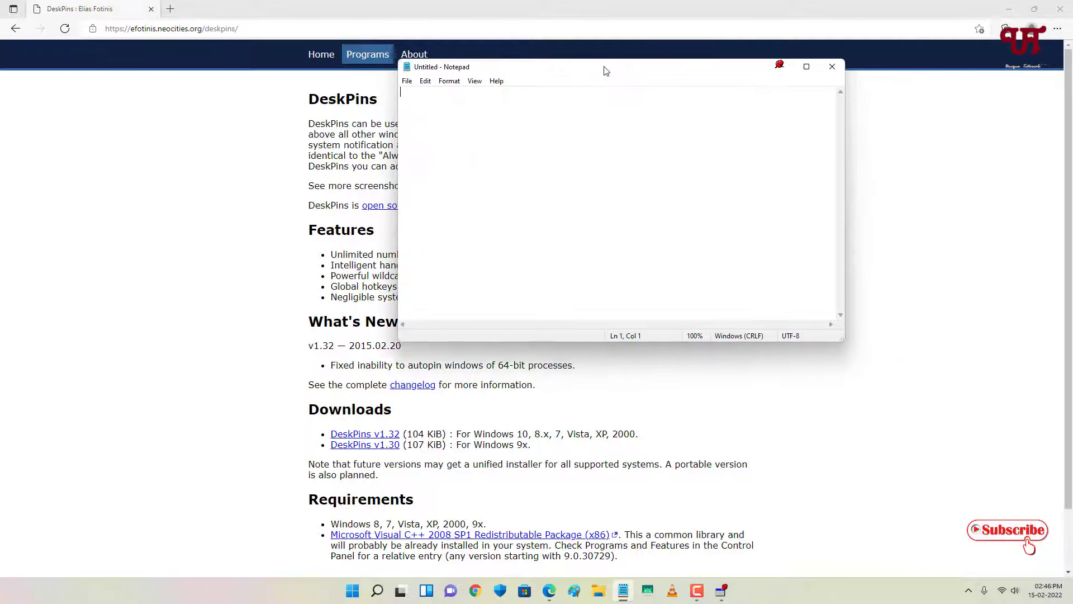
left_click(779, 66)
left_click(976, 148)
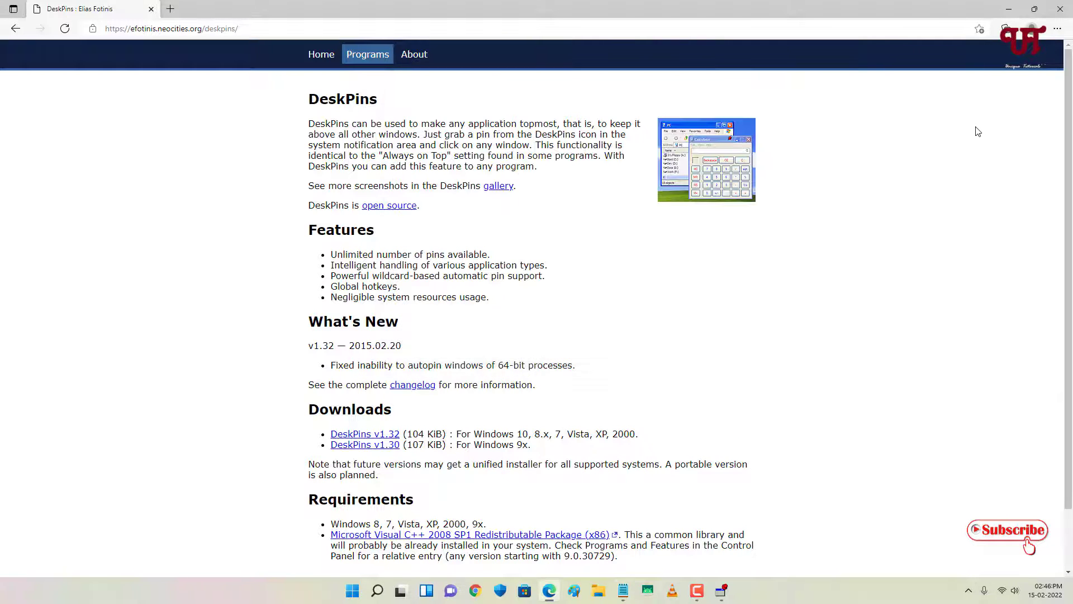
left_click(1004, 10)
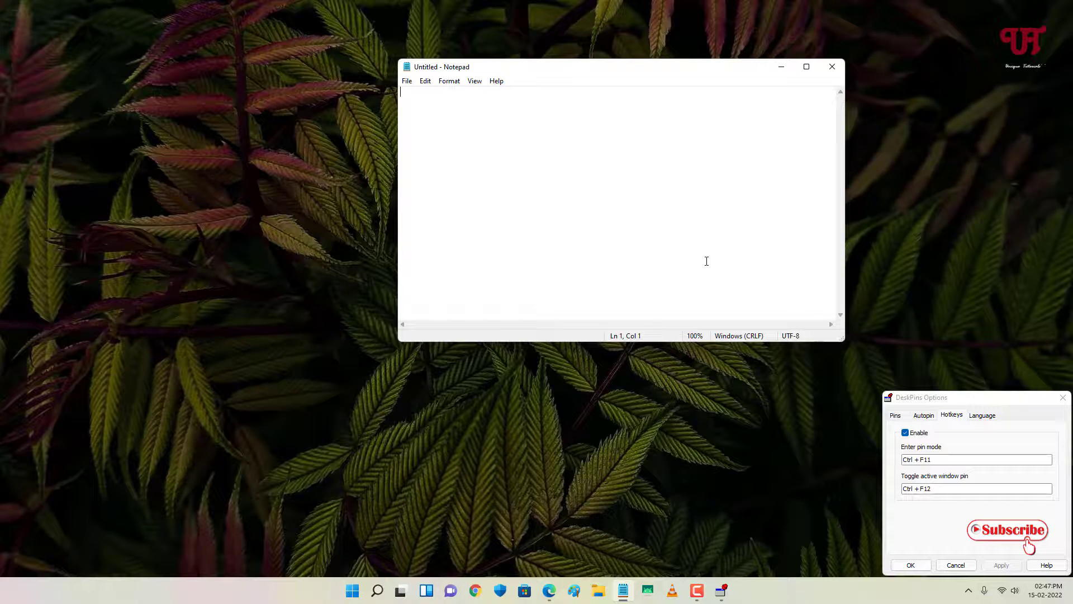
Pin Notepad with Ctrl+F11 and its title bar, then unpin it again
key("ctrl+F11")
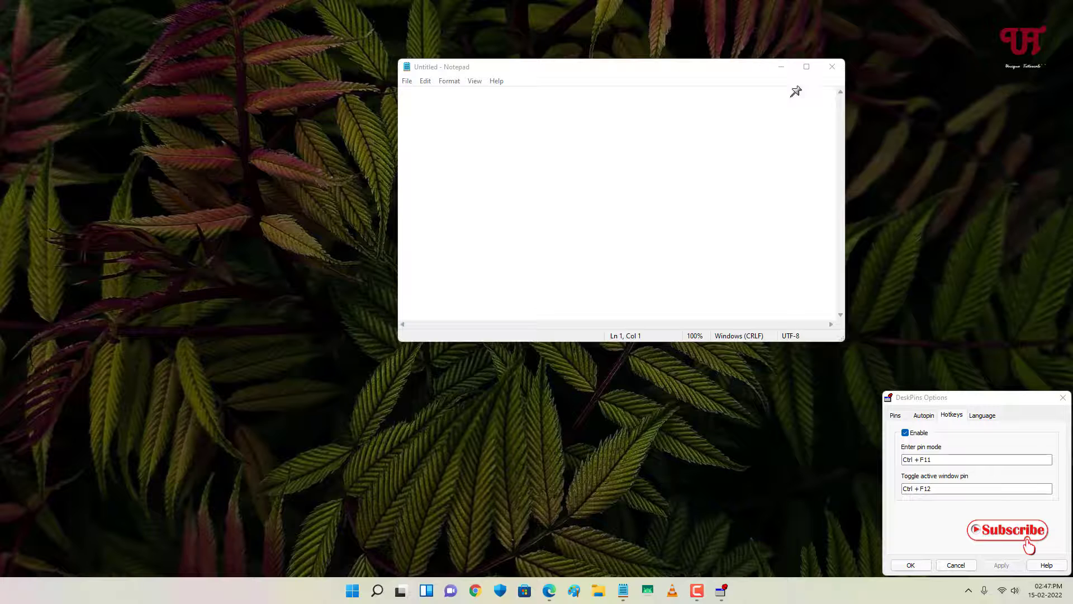
left_click(786, 67)
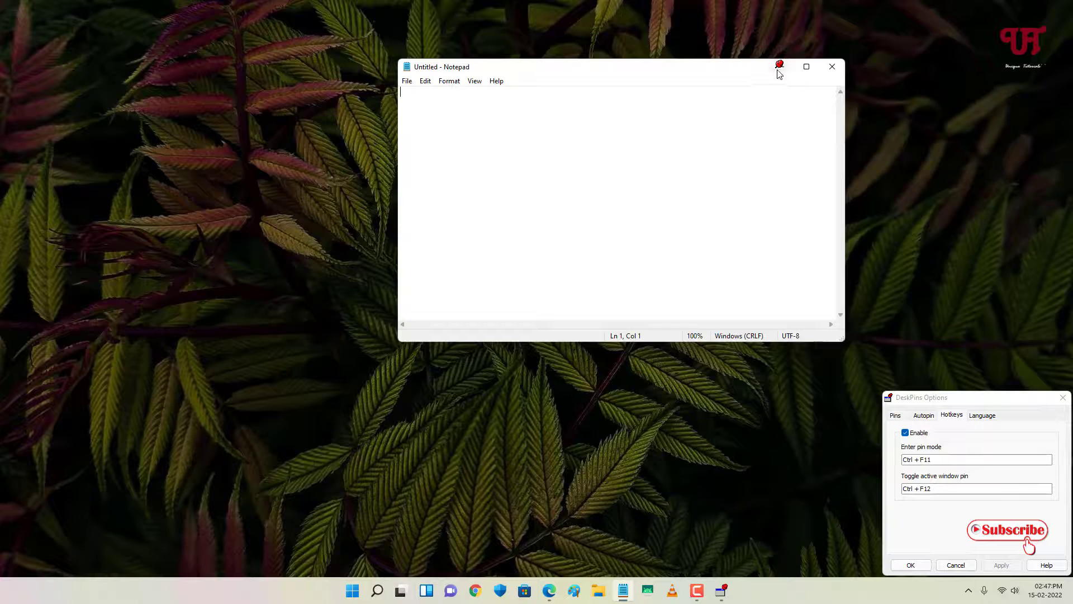
left_click(778, 68)
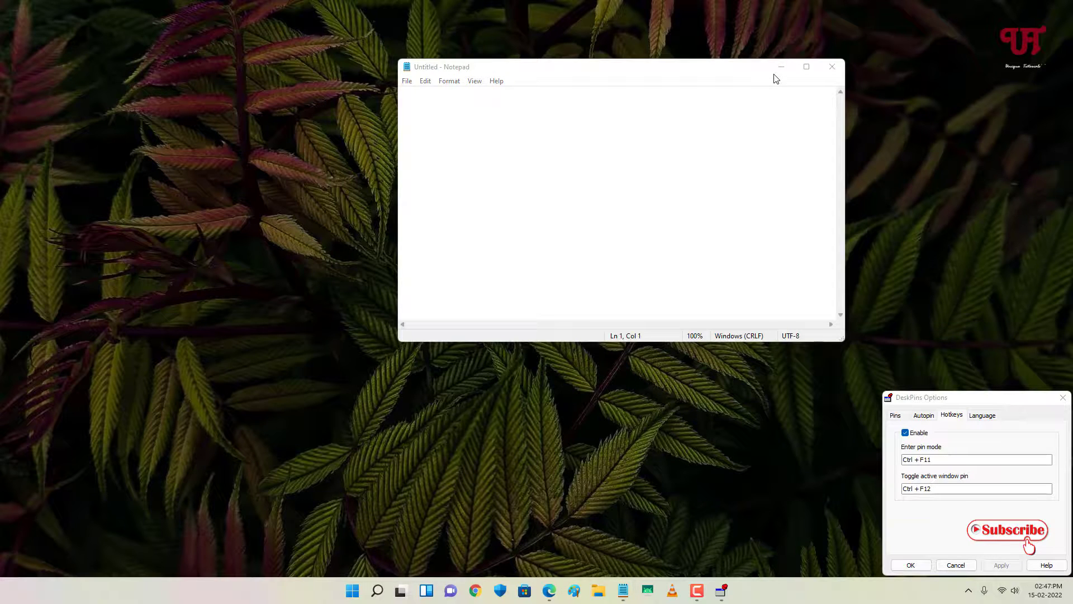
Repin Notepad with Ctrl+F11 and drag the pinned window to the left side
key("ctrl+F11")
left_click(759, 68)
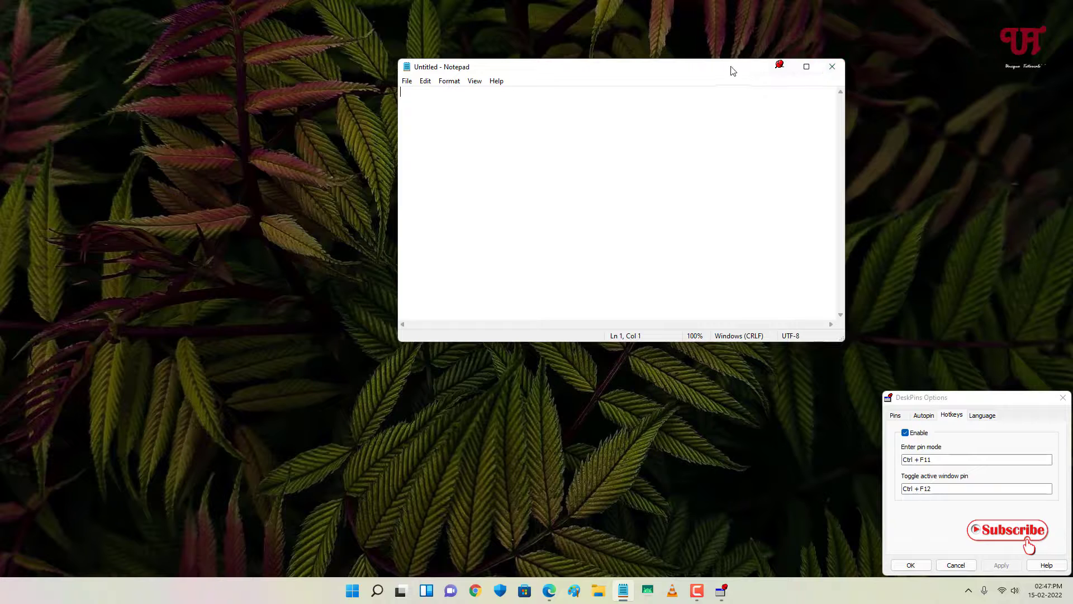
left_click_drag(730, 68, 440, 69)
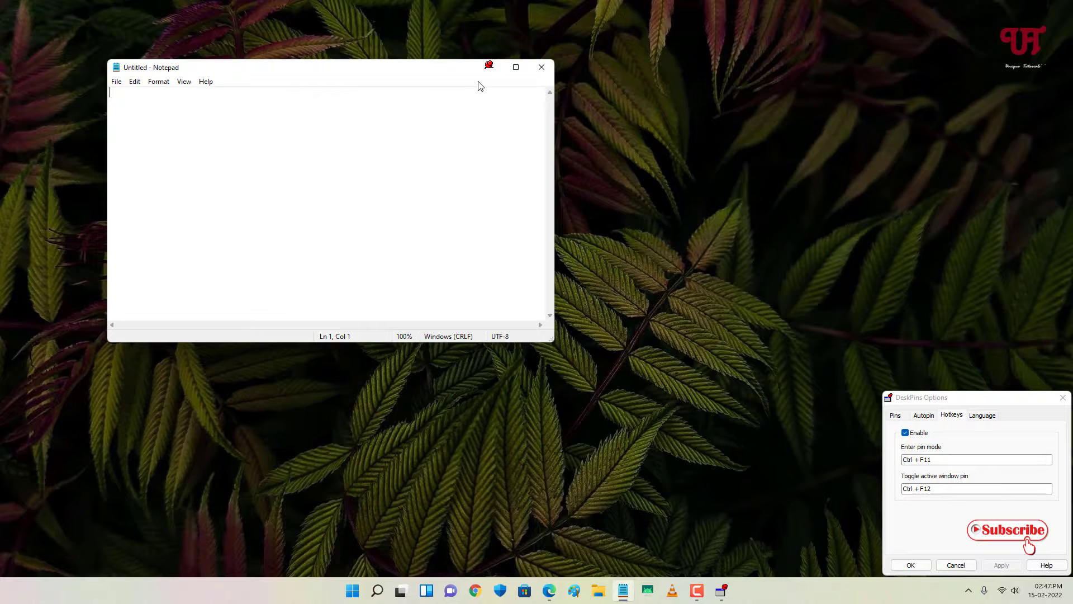
Remove Notepad's red pin, close Notepad, and close the DeskPins Options dialog
left_click(490, 68)
left_click(542, 68)
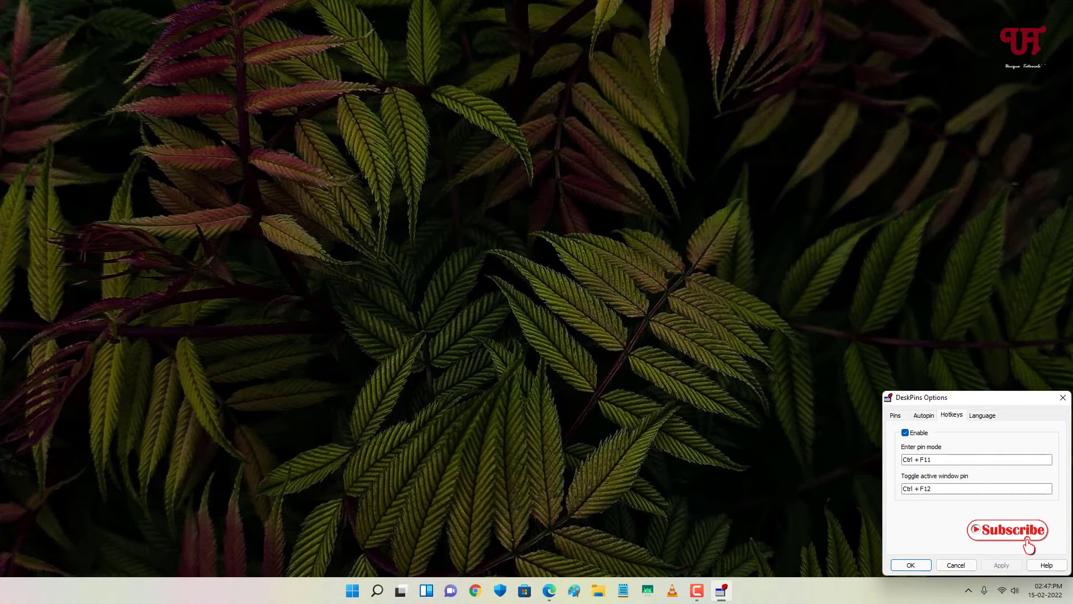
left_click(1063, 398)
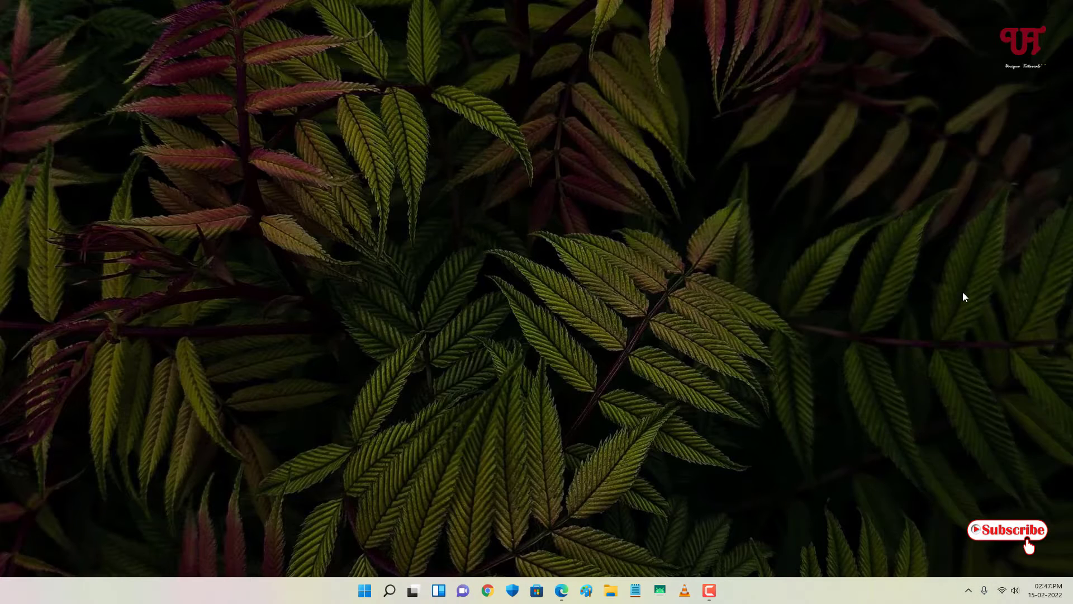